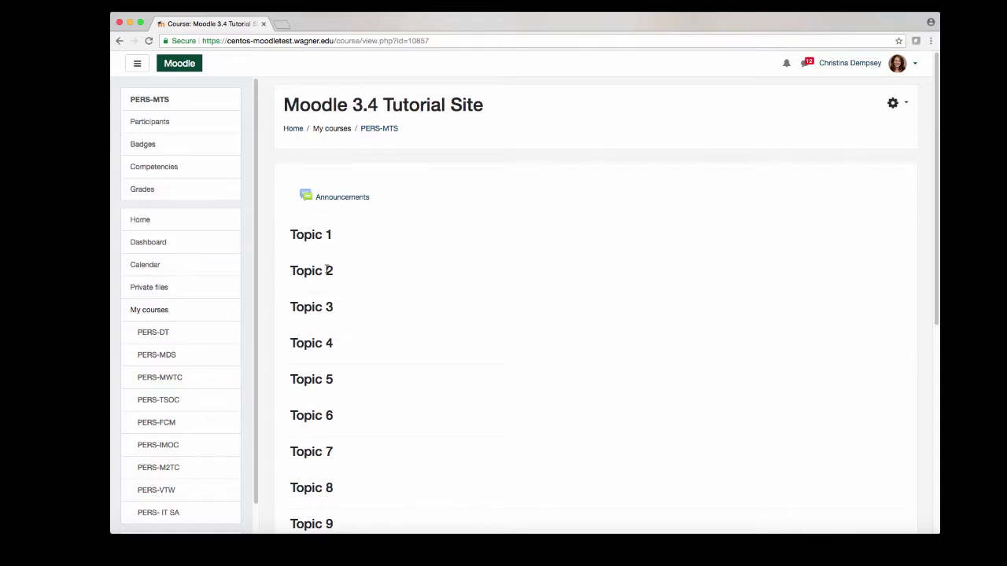
Turn on editing mode for the Moodle 3.4 Tutorial Site course
scroll(327, 268, "down", 1)
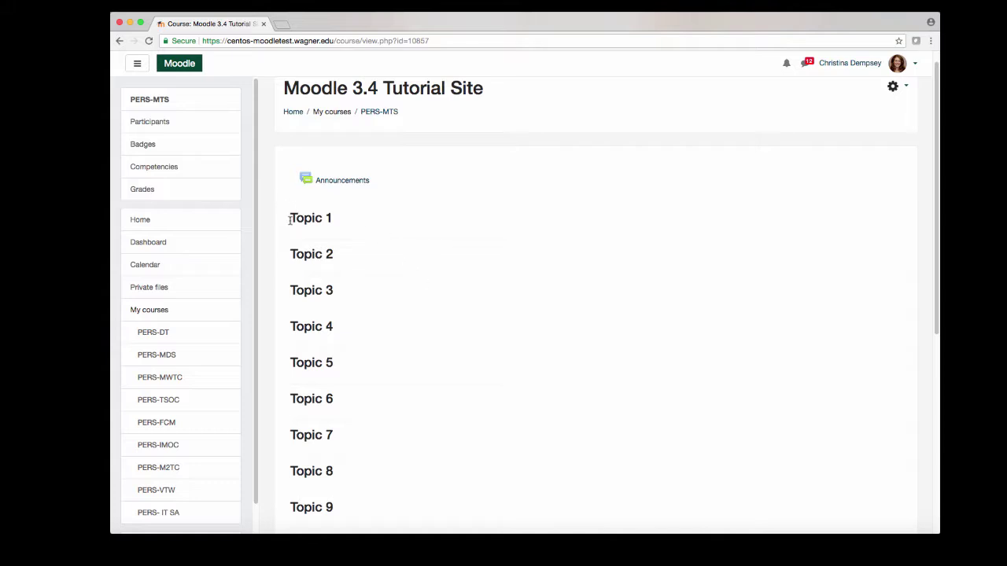
scroll(290, 220, "up", 1)
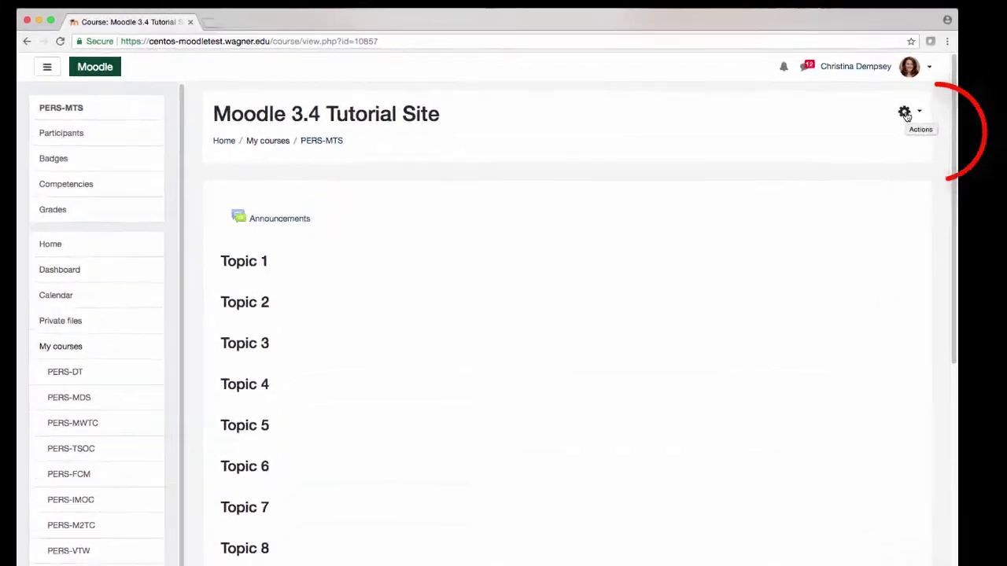
left_click(894, 103)
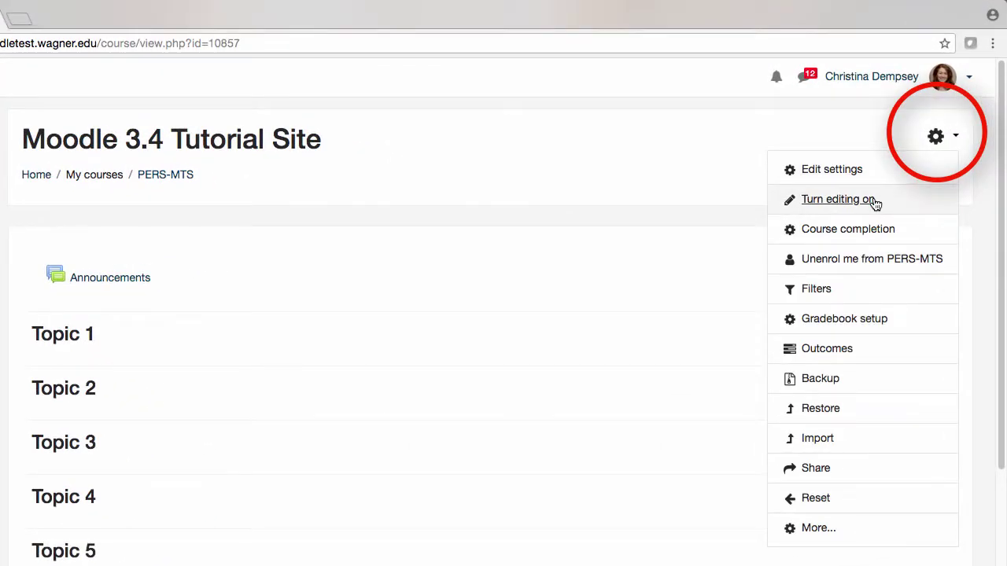
left_click(835, 199)
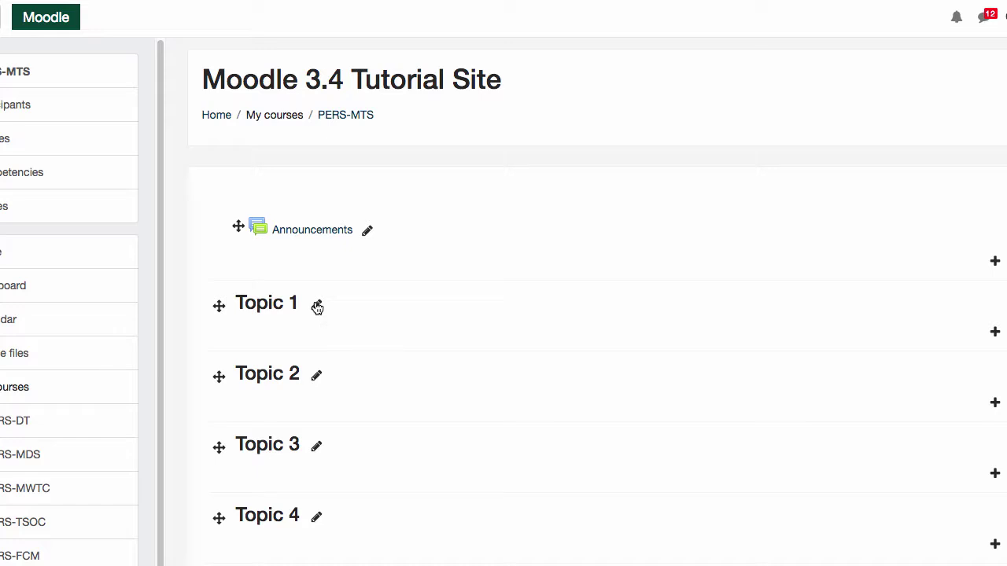
Rename the Topic 1 section to "Getting to Know You"
left_click(317, 307)
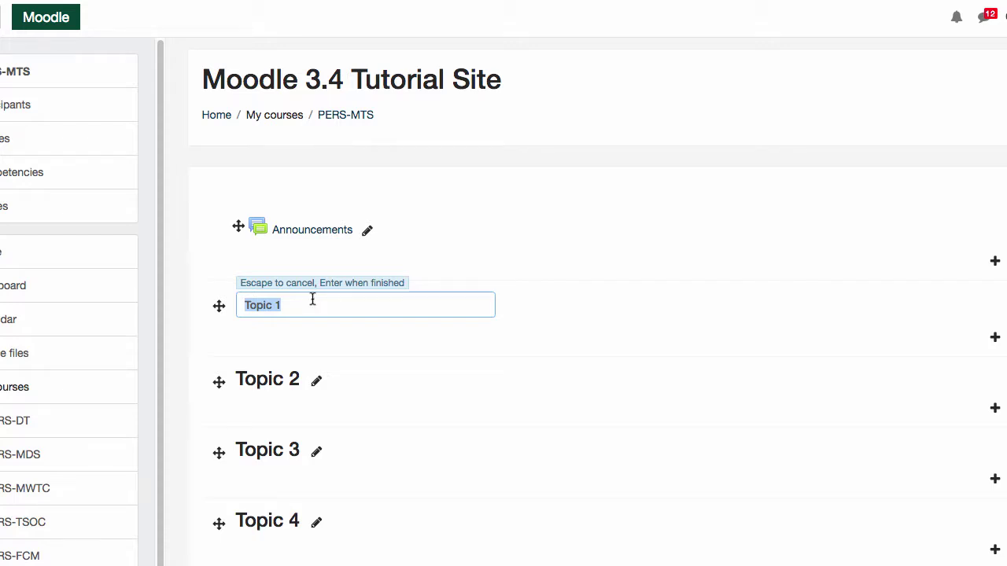
left_click(314, 305)
key("BackSpace")
key("BackSpace")
key("BackSpace")
key("BackSpace")
key("BackSpace")
key("BackSpace")
key("BackSpace")
type("Getting to Know You")
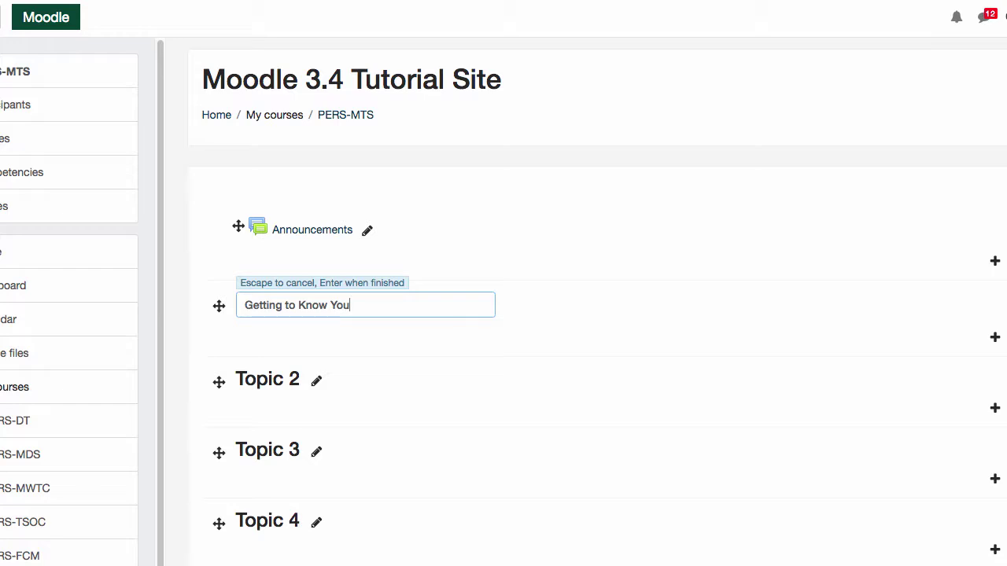
key("Return")
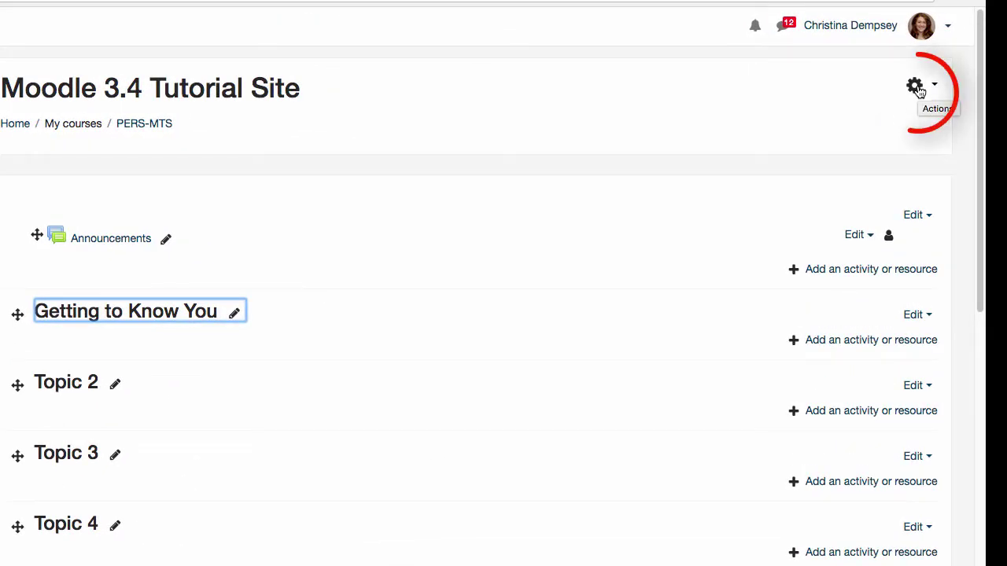
Set the course format to Weekly format in the course settings and save the change
left_click(915, 86)
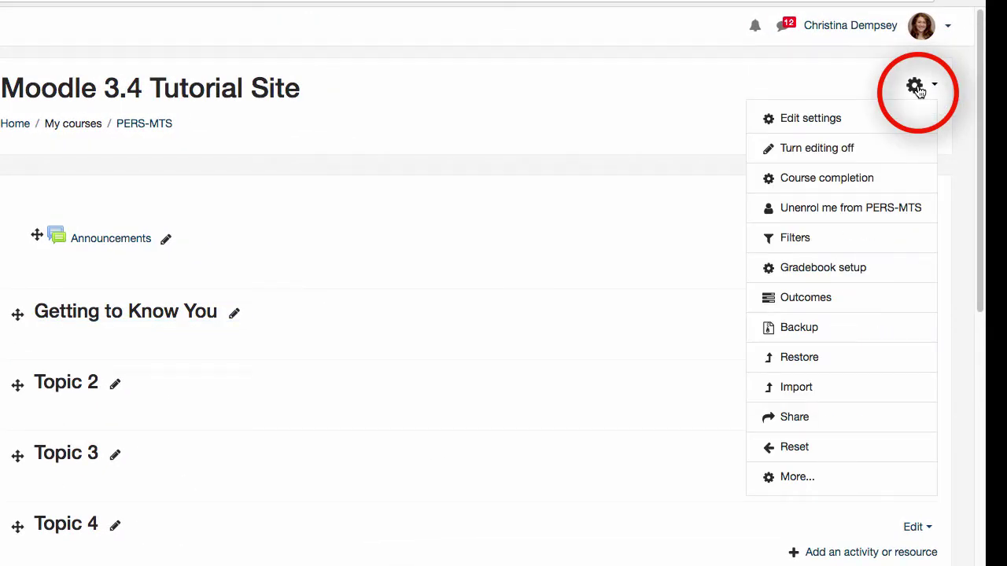
left_click(833, 117)
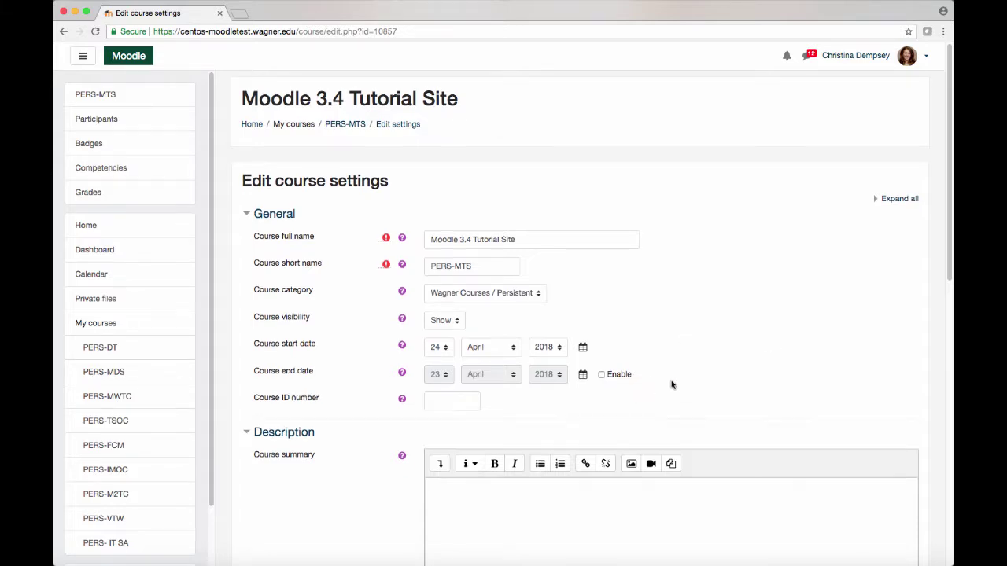
scroll(671, 385, "down", 5)
scroll(671, 384, "down", 3)
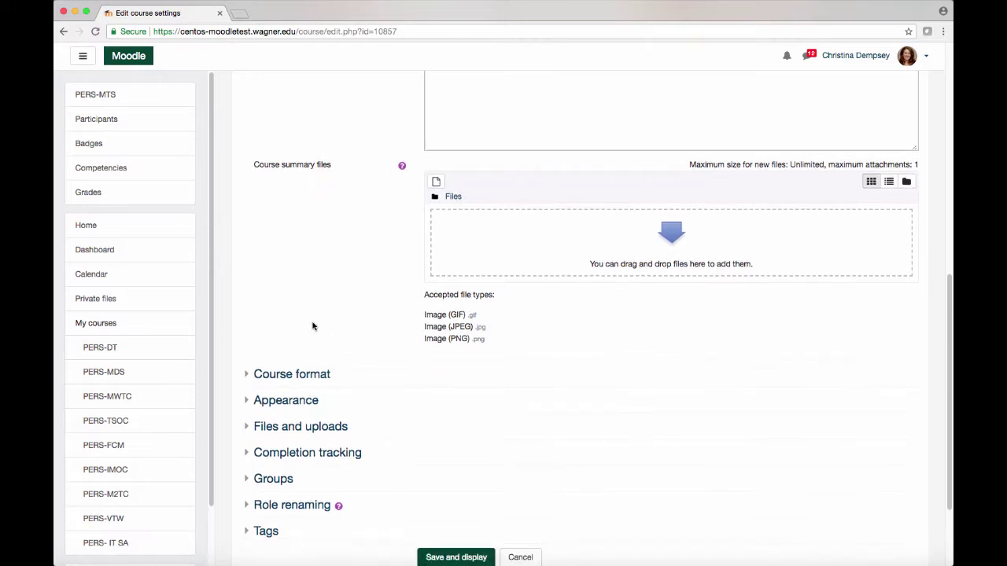
left_click(295, 378)
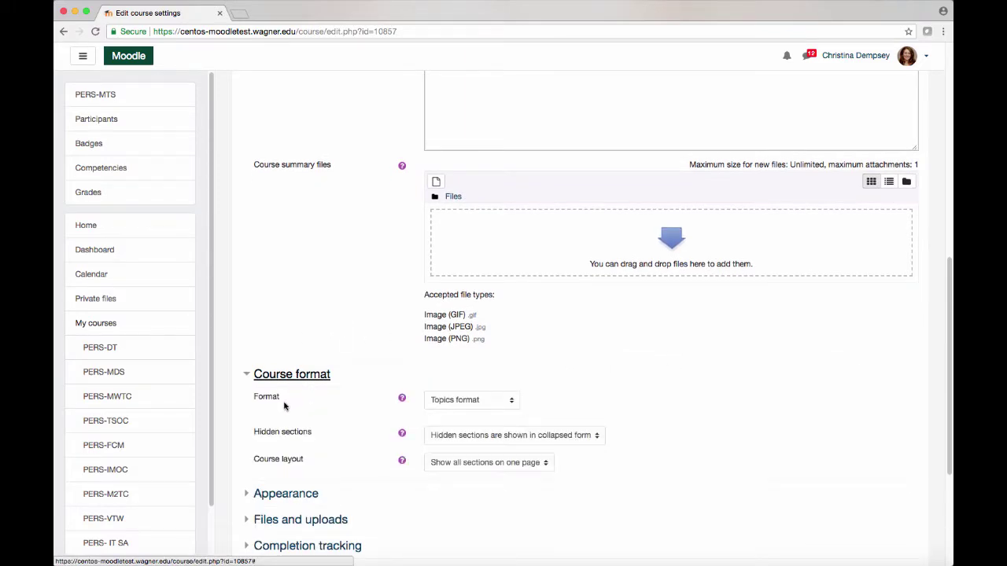
left_click(474, 401)
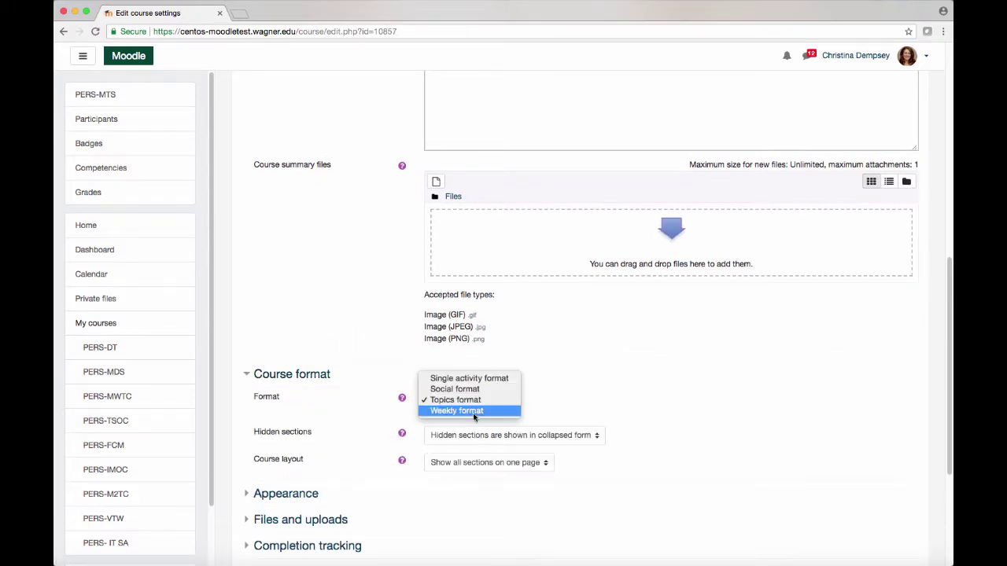
left_click(463, 411)
scroll(517, 232, "up", 5)
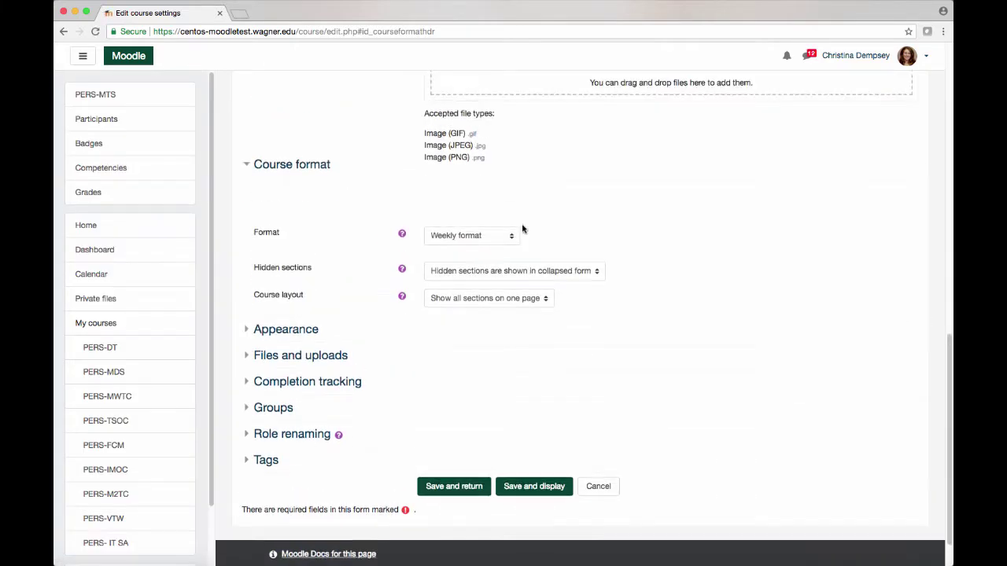
scroll(533, 245, "up", 5)
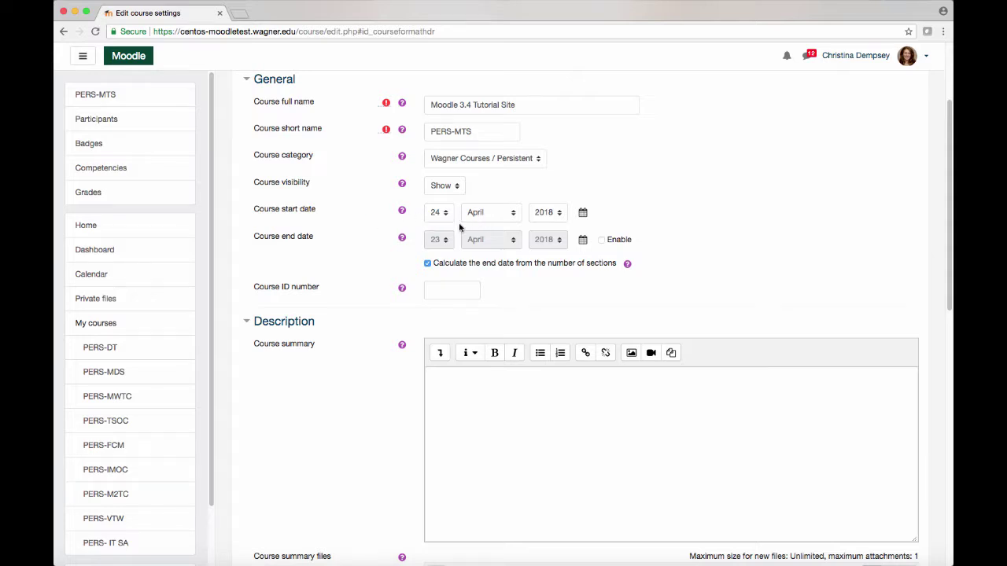
scroll(459, 323, "down", 15)
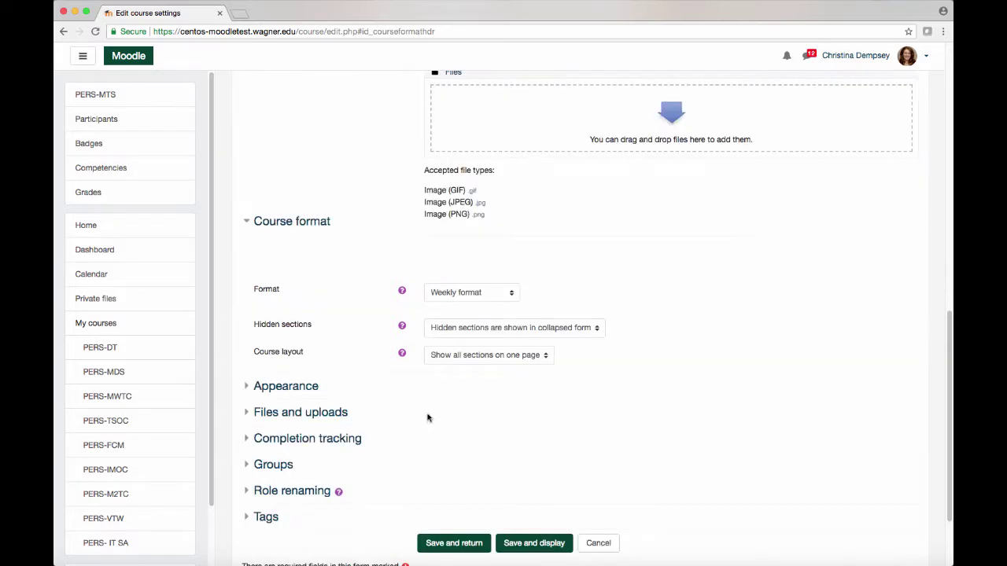
scroll(431, 423, "down", 3)
left_click(459, 442)
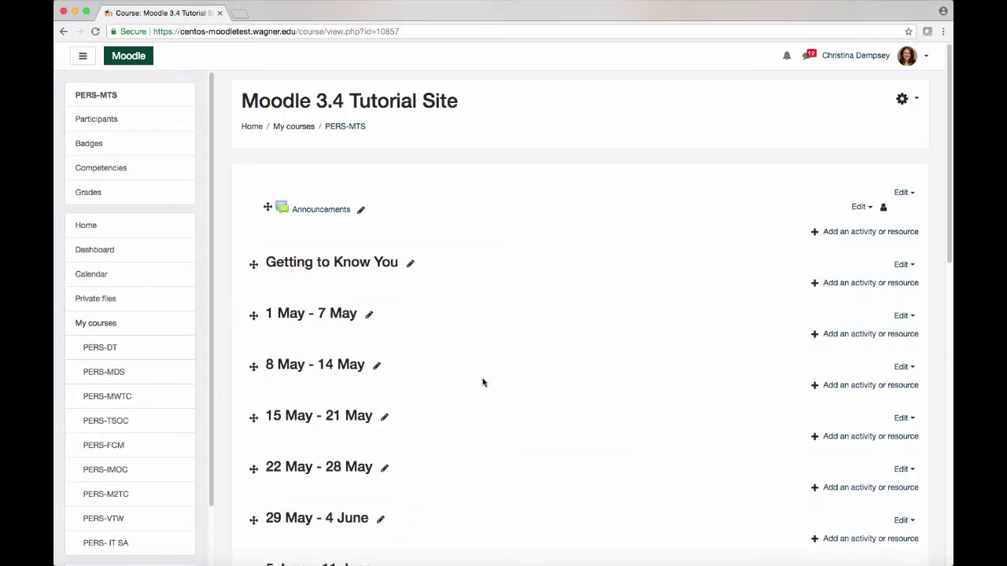
Look through the dated weekly sections from the first to the last on the course page
scroll(416, 375, "down", 1)
scroll(416, 375, "down", 1)
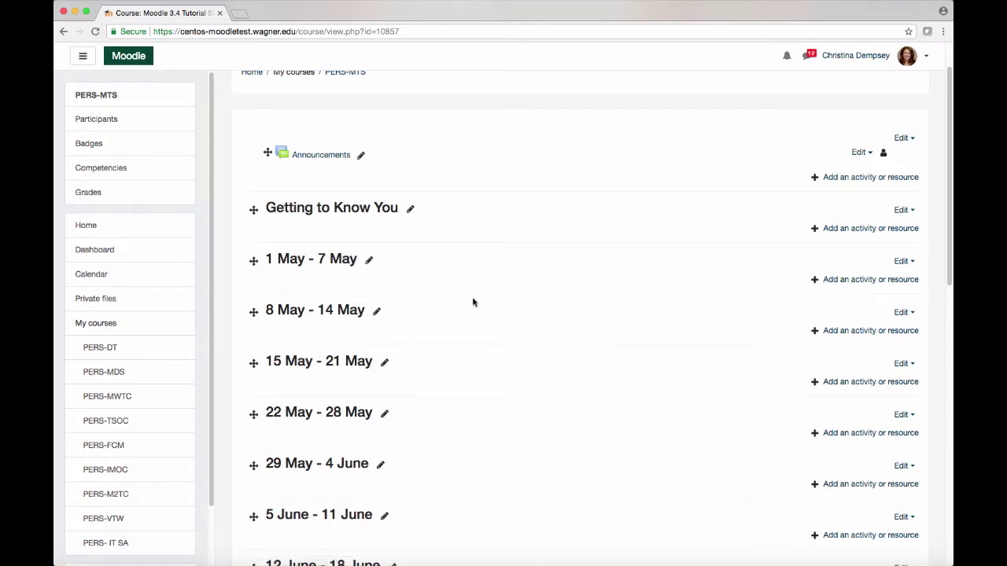
scroll(472, 302, "down", 2)
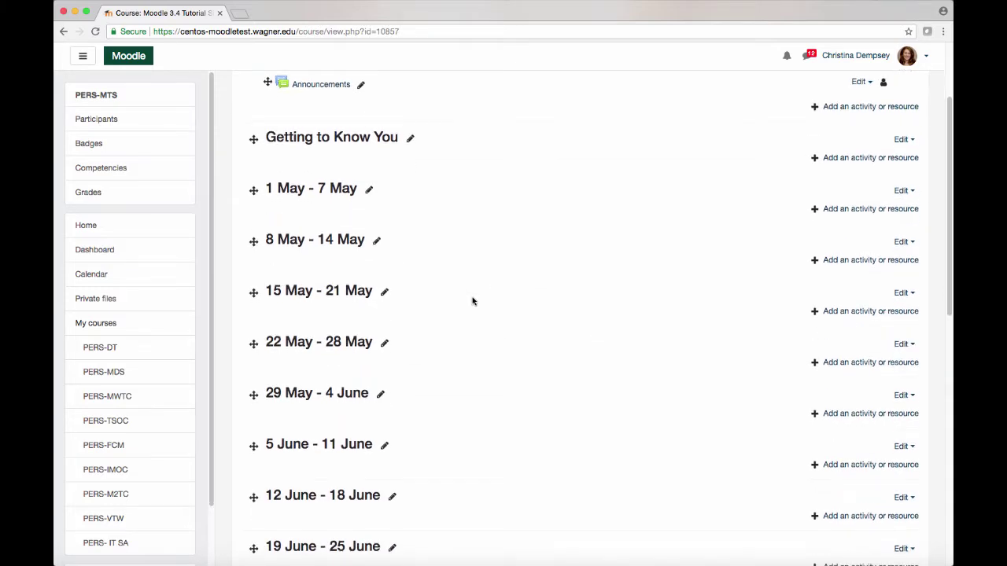
scroll(473, 302, "down", 8)
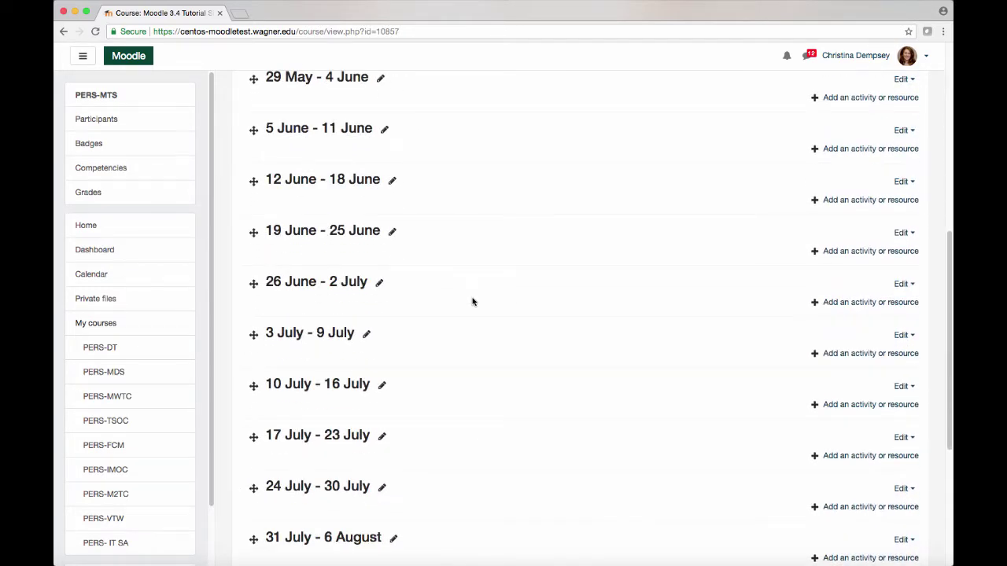
scroll(473, 302, "down", 3)
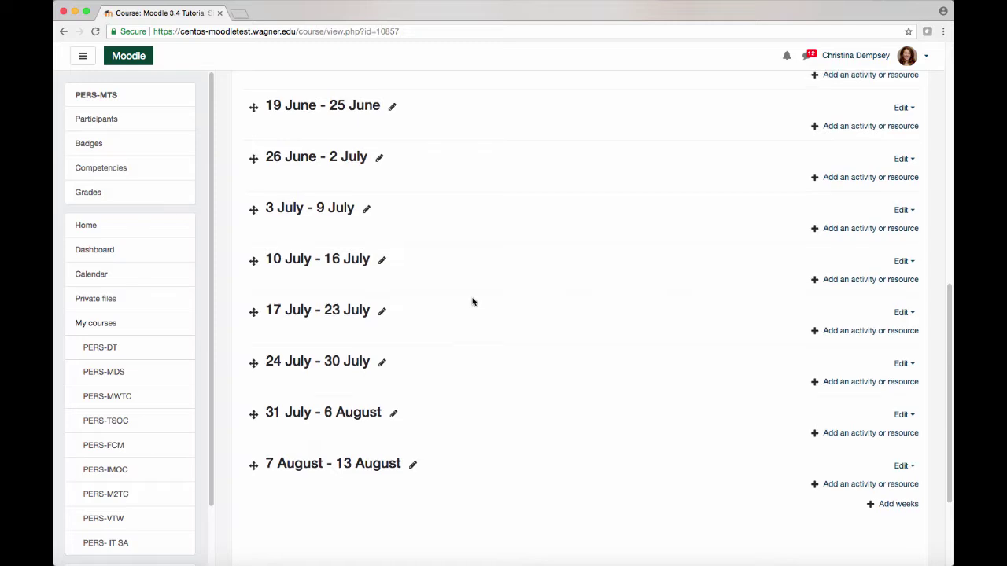
scroll(472, 300, "up", 10)
scroll(471, 299, "up", 3)
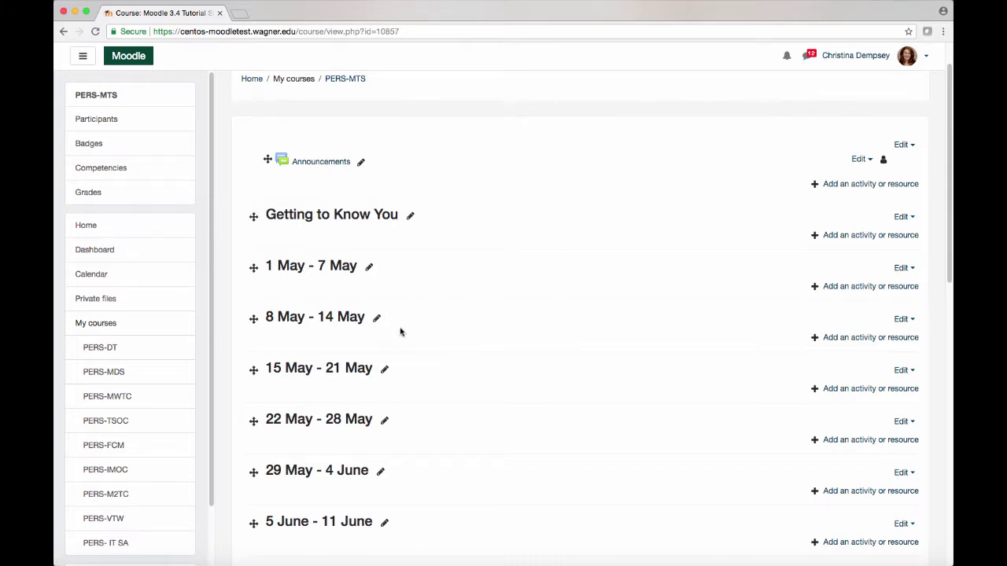
scroll(526, 338, "up", 1)
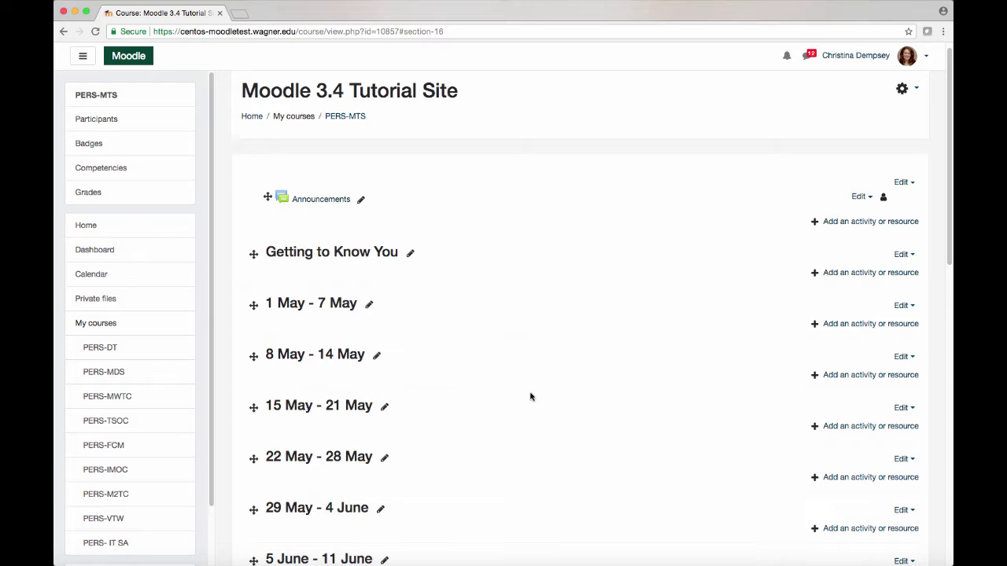
Add 1 weekly section after the last week of the course
scroll(600, 478, "down", 15)
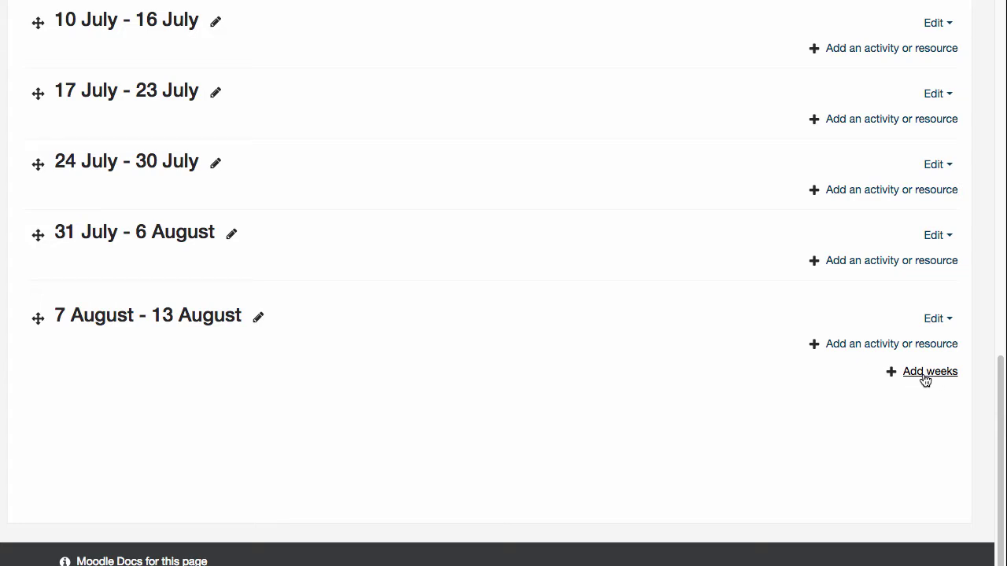
left_click(932, 374)
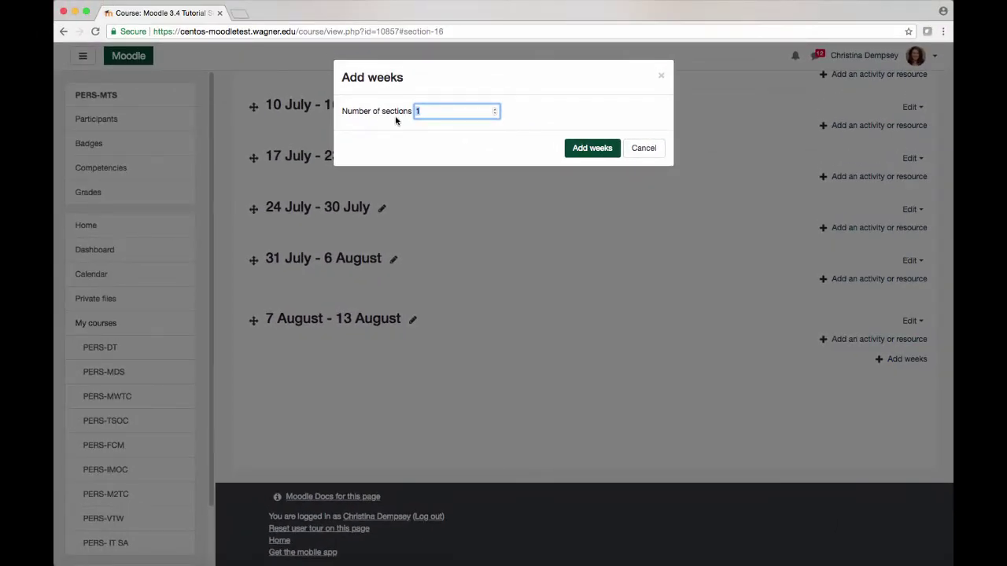
left_click(604, 148)
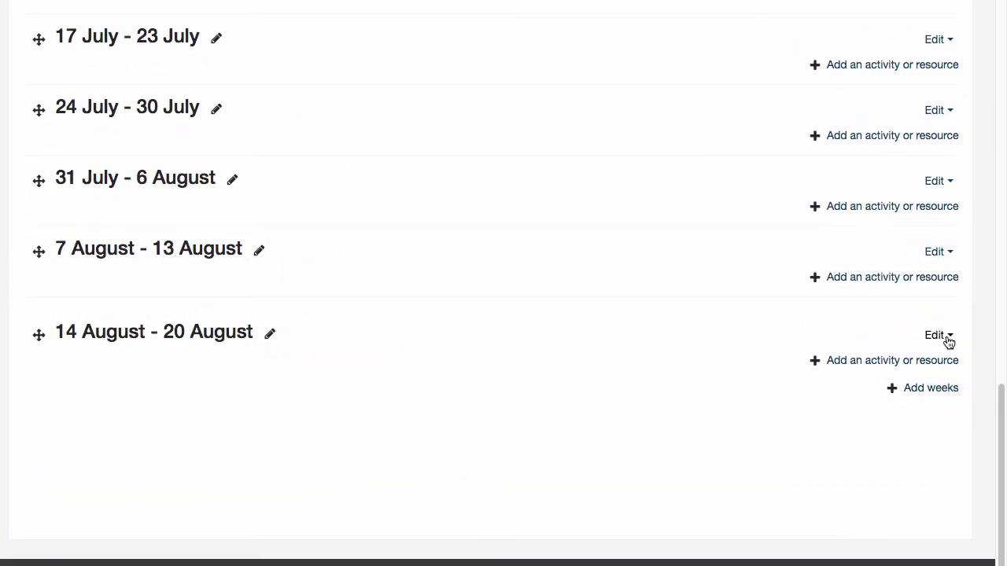
Delete the 14 August - 20 August week from the end of the course
left_click(948, 338)
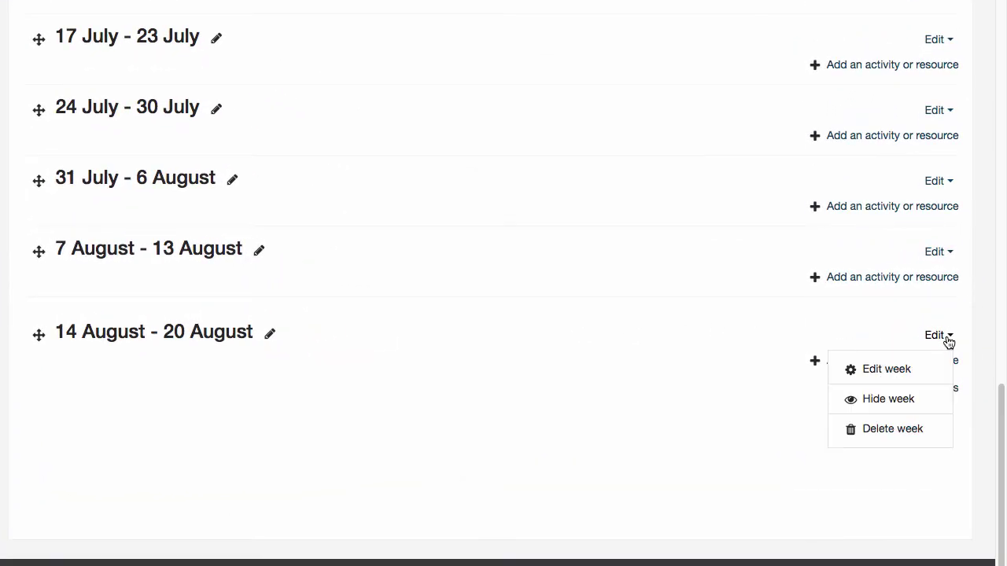
left_click(921, 428)
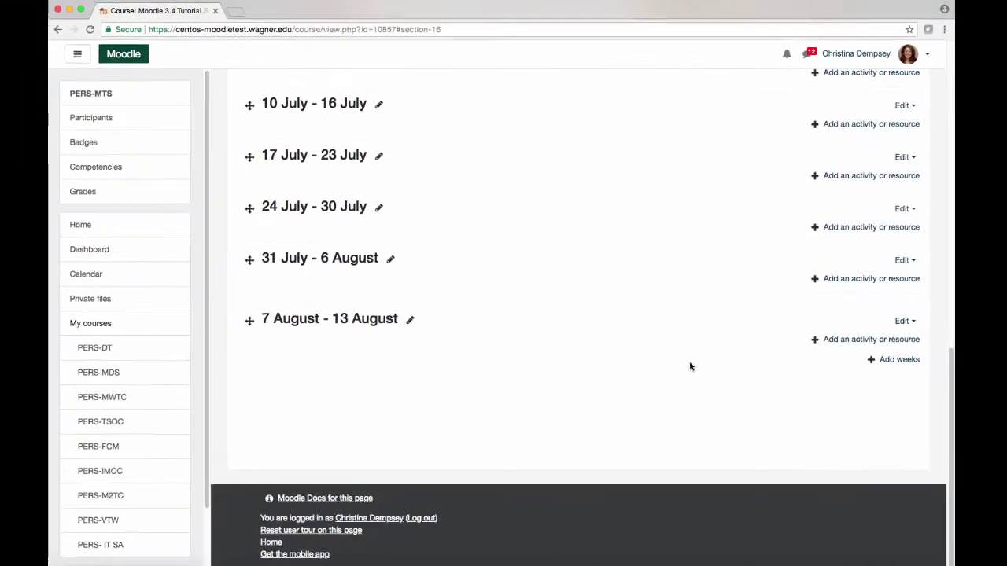
scroll(689, 366, "up", 5)
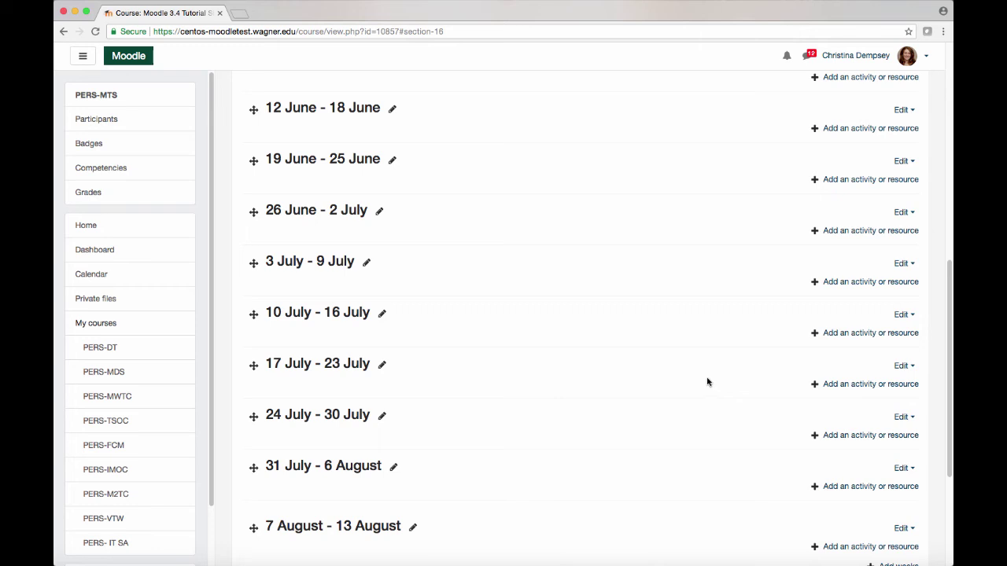
scroll(708, 382, "up", 1)
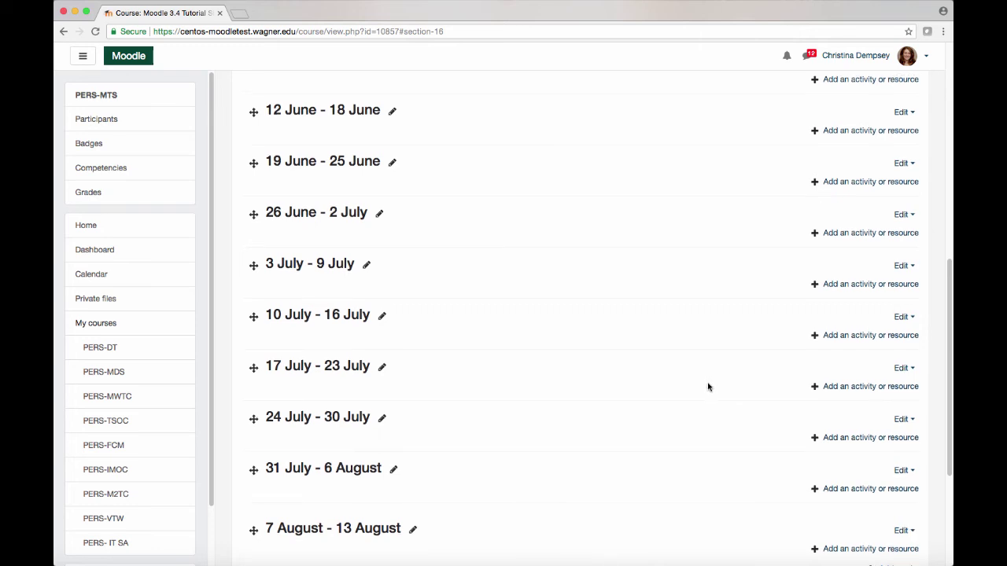